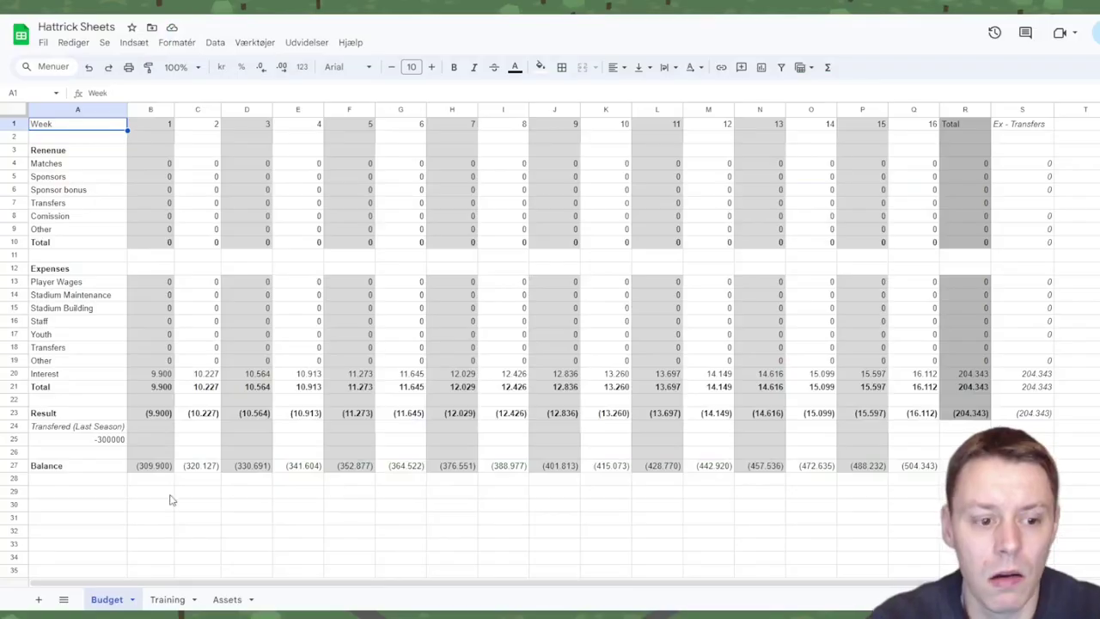
Enter 250.000 as the week 1 Matches income.
left_click(168, 494)
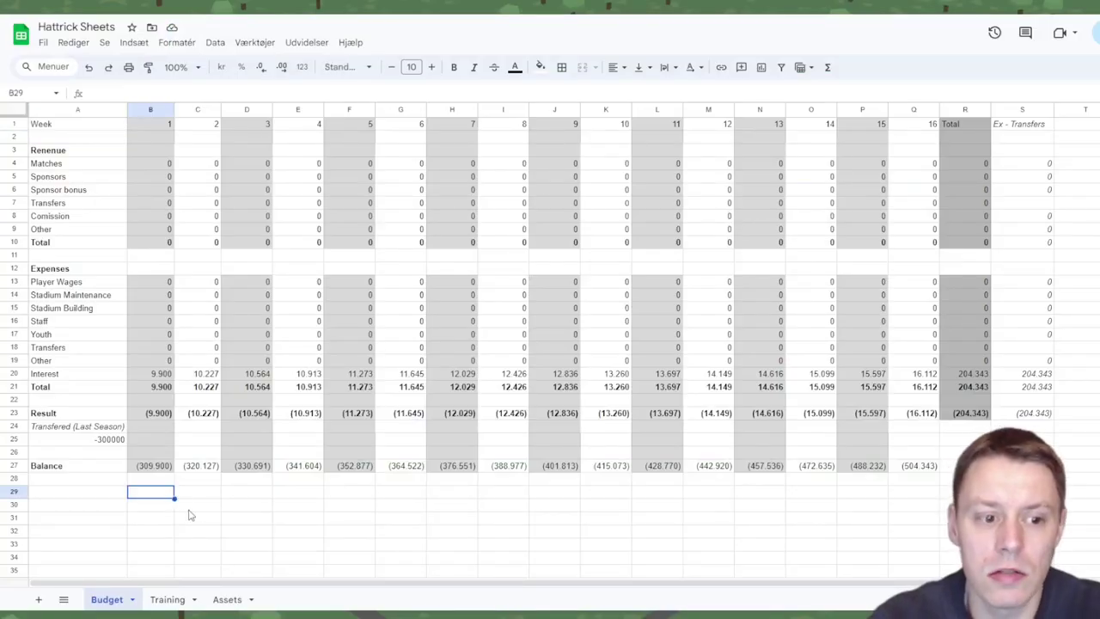
left_click(157, 166)
type("250.0")
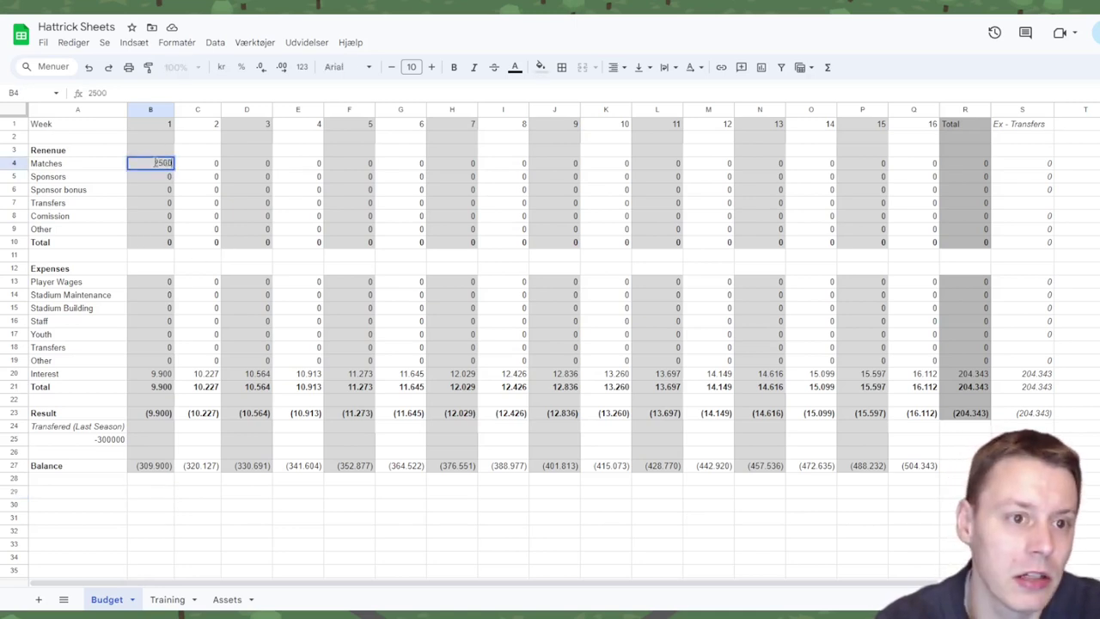
type("00")
left_click(279, 205)
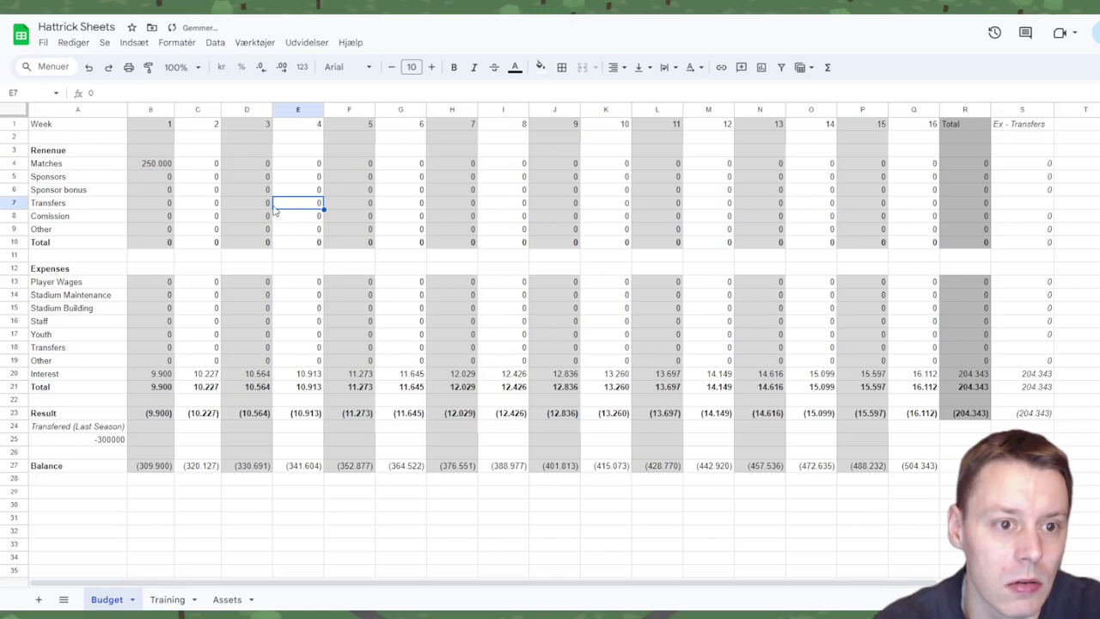
Make the last-season transfer a positive 300000 by removing its minus sign.
left_click(91, 439)
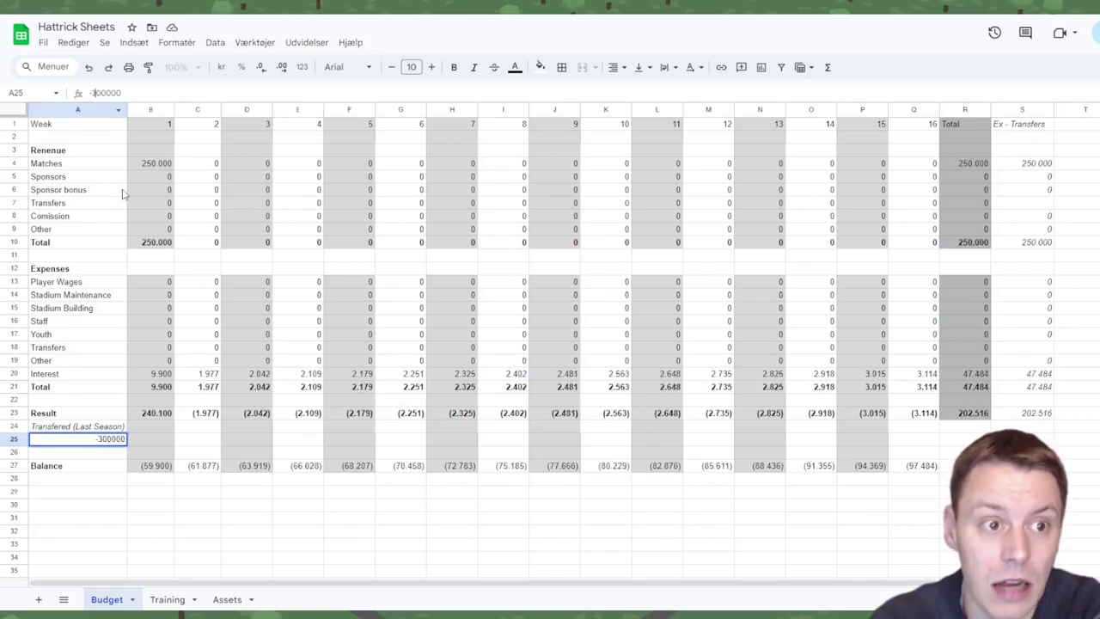
key("BackSpace")
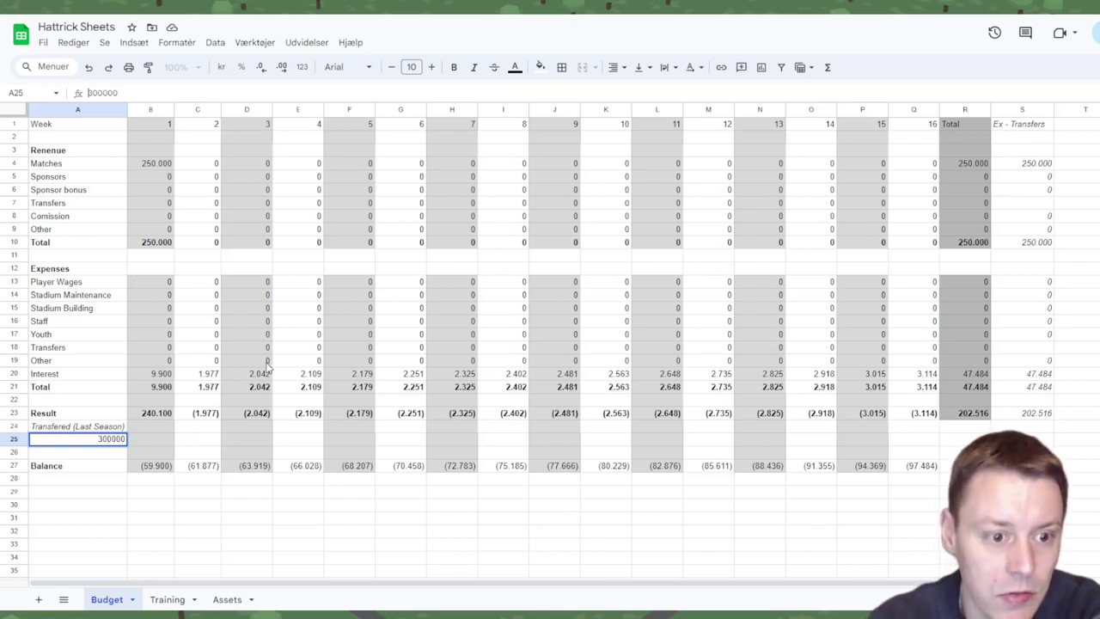
key("Return")
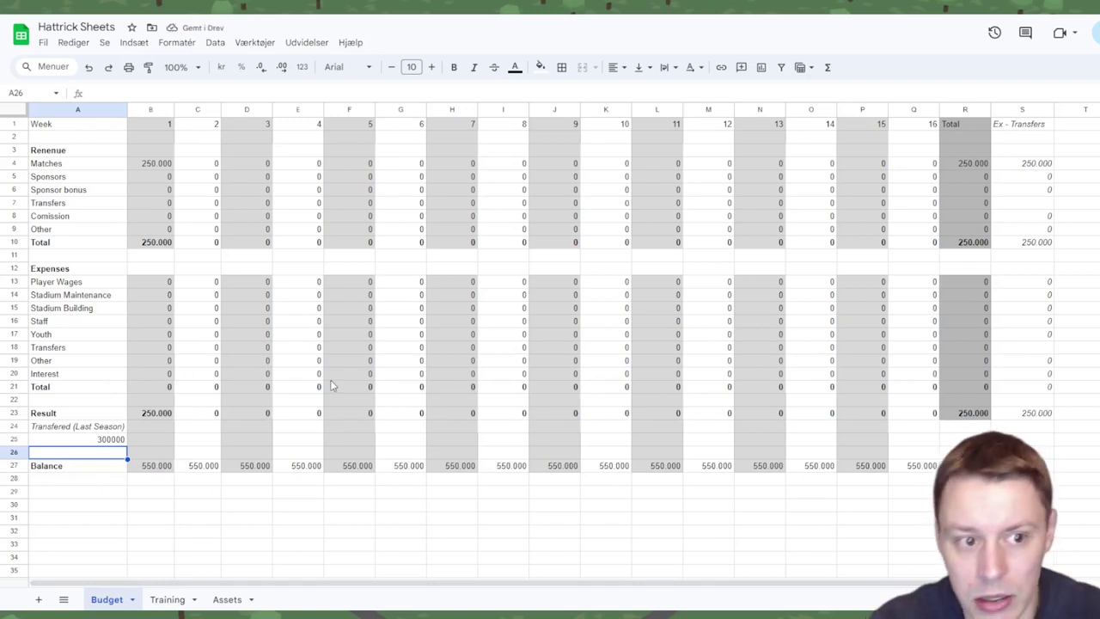
Enter 500.000 for both week 1 Player Wages and Stadium Maintenance.
left_click(158, 284)
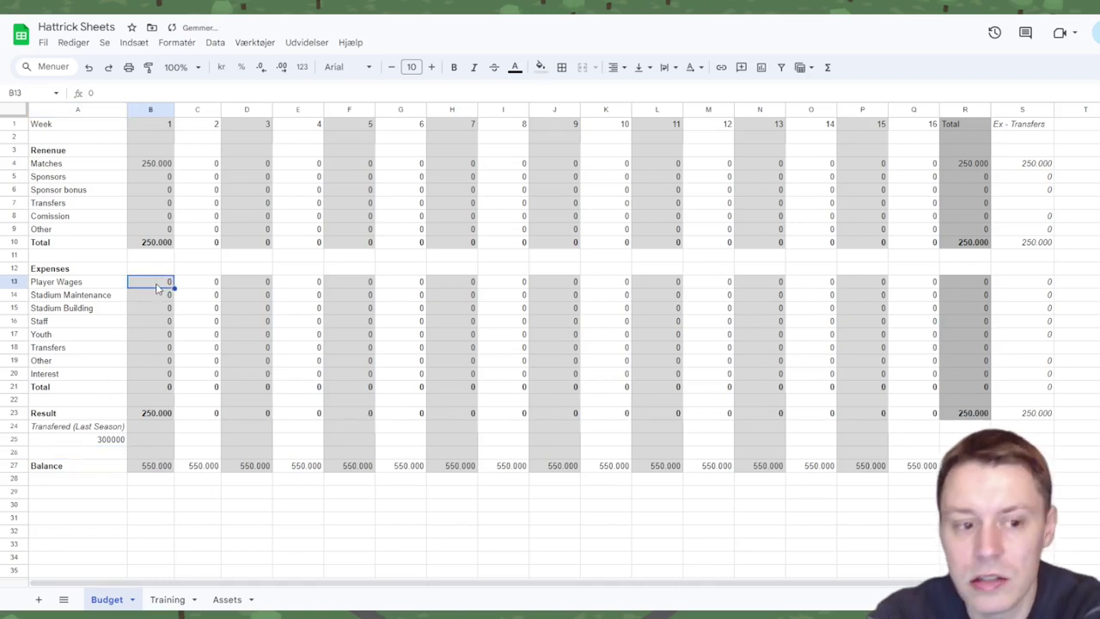
type("50")
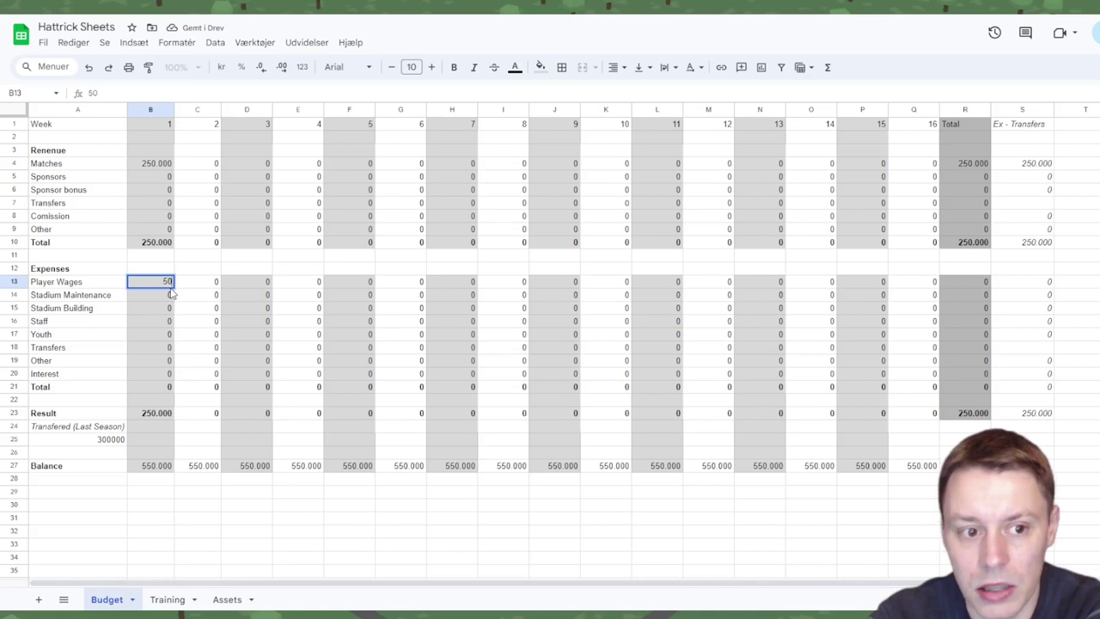
type("0000")
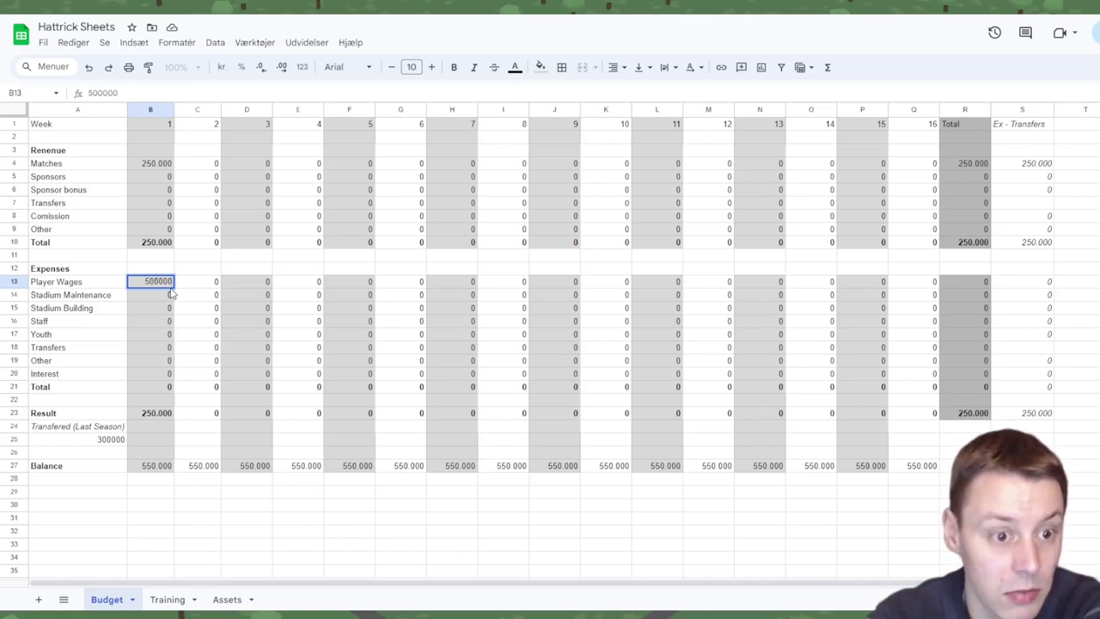
key("Return")
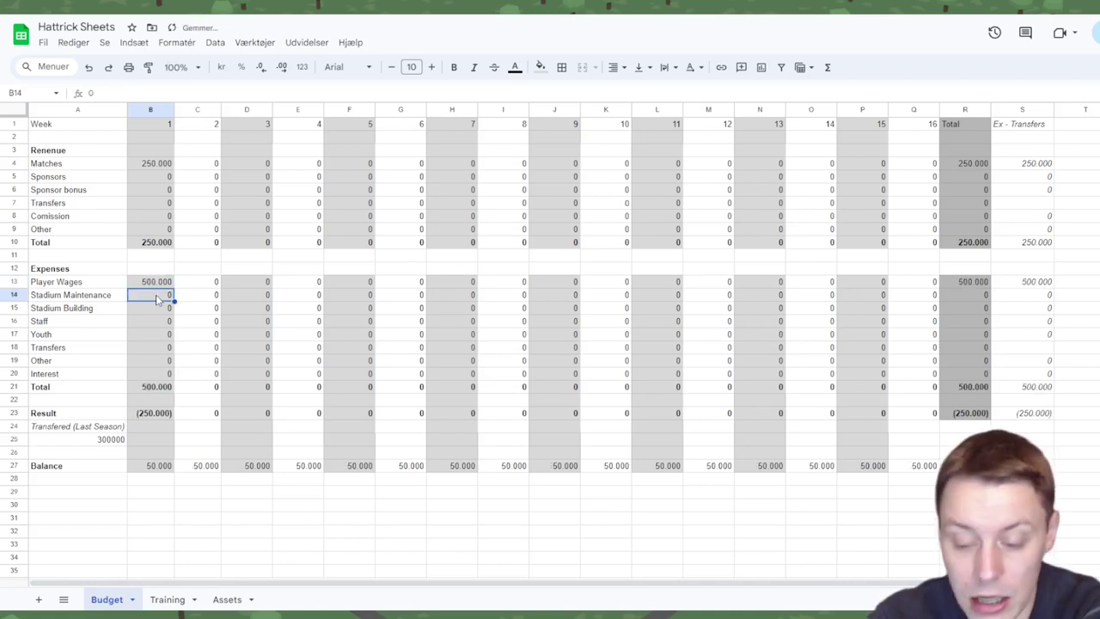
type("500")
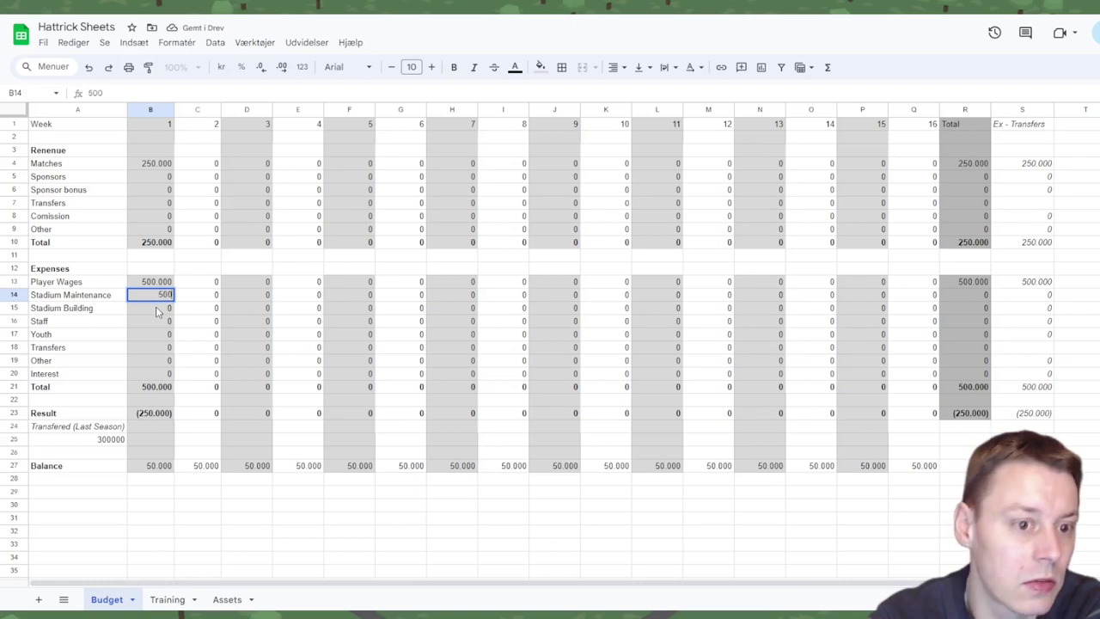
type(".000")
key("Return")
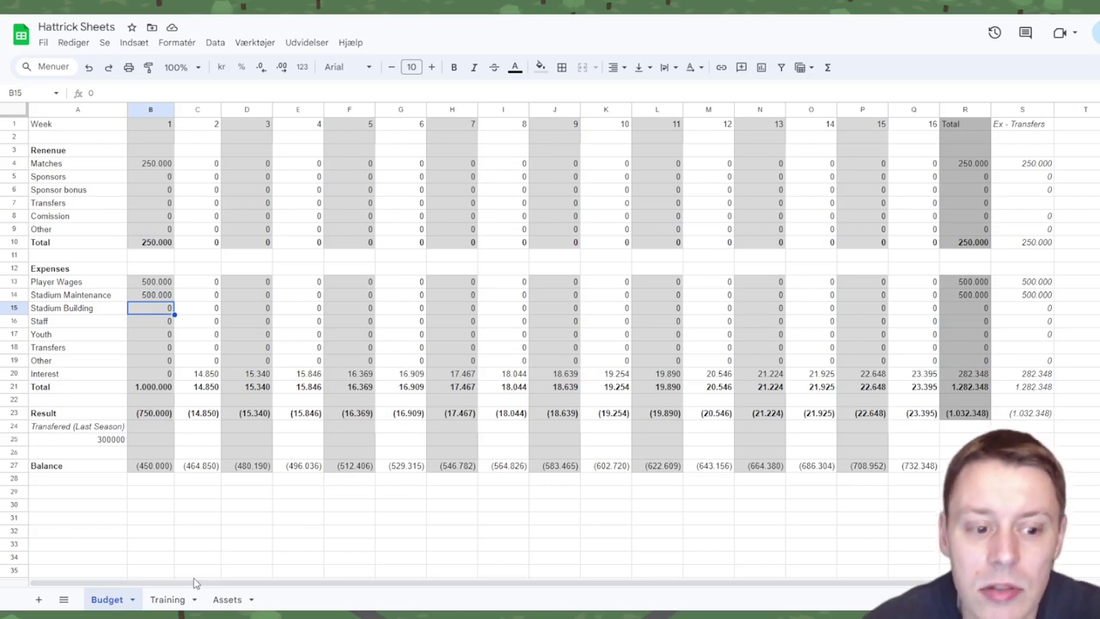
On the Training sheet, select the first player name and the first three status markers.
left_click(166, 600)
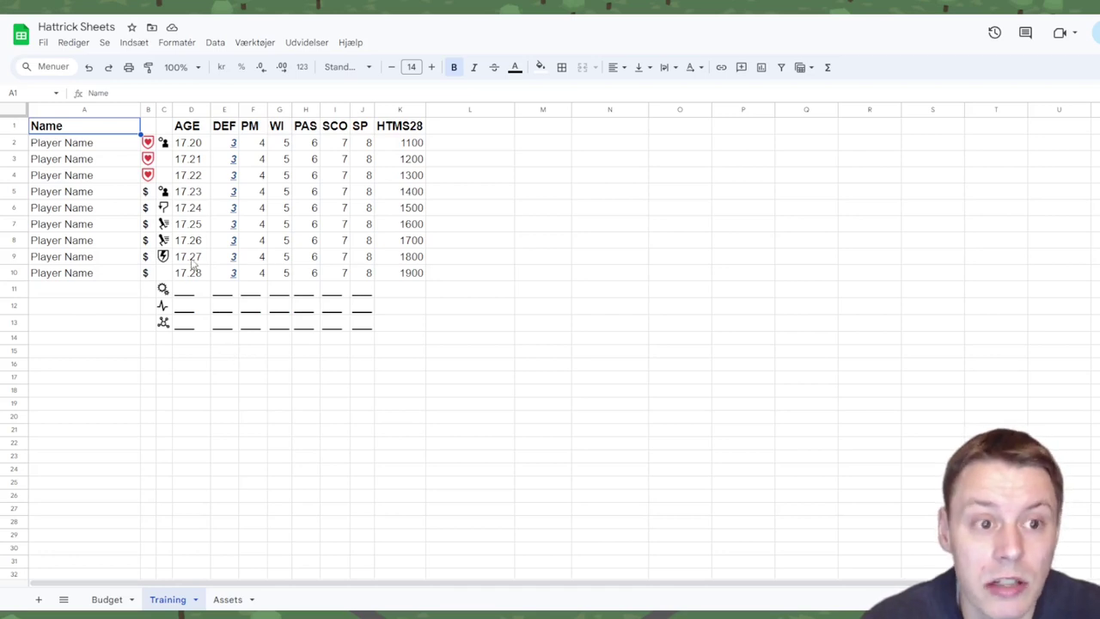
left_click(86, 144)
left_click(148, 144)
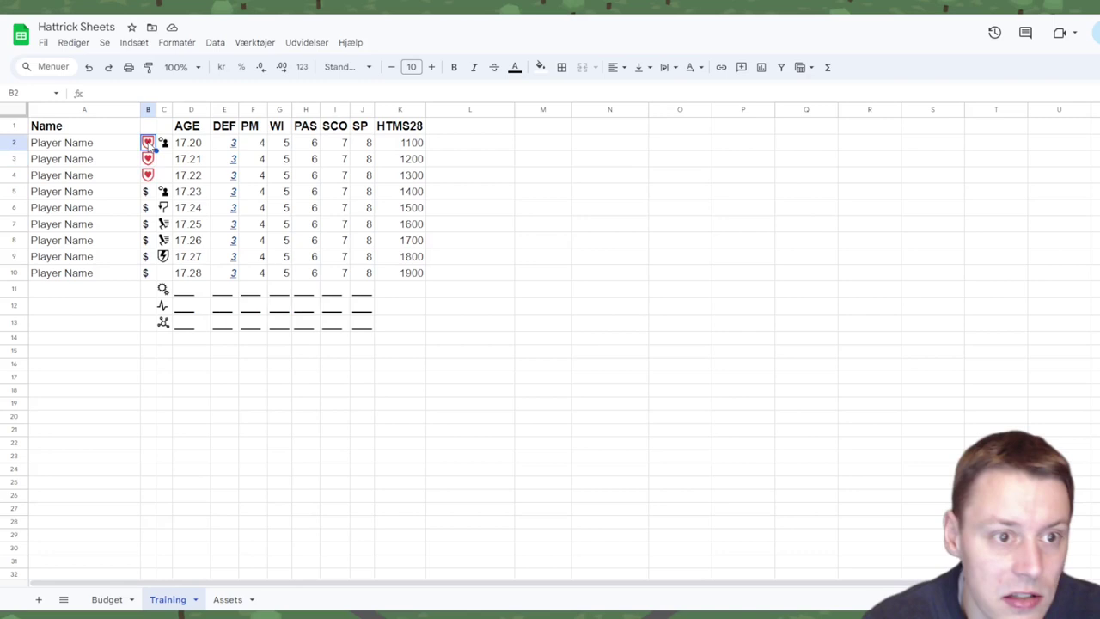
left_click(148, 160)
left_click(148, 175)
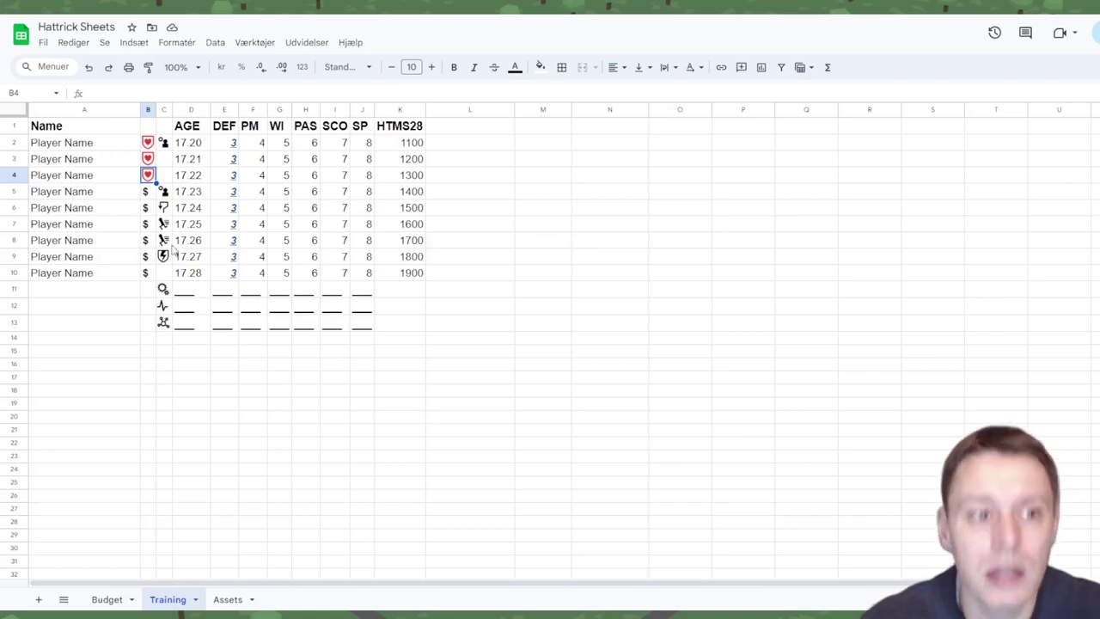
On the Assets sheet, copy the Week 22 table E1:G19 into columns I–K starting at I1.
left_click(225, 598)
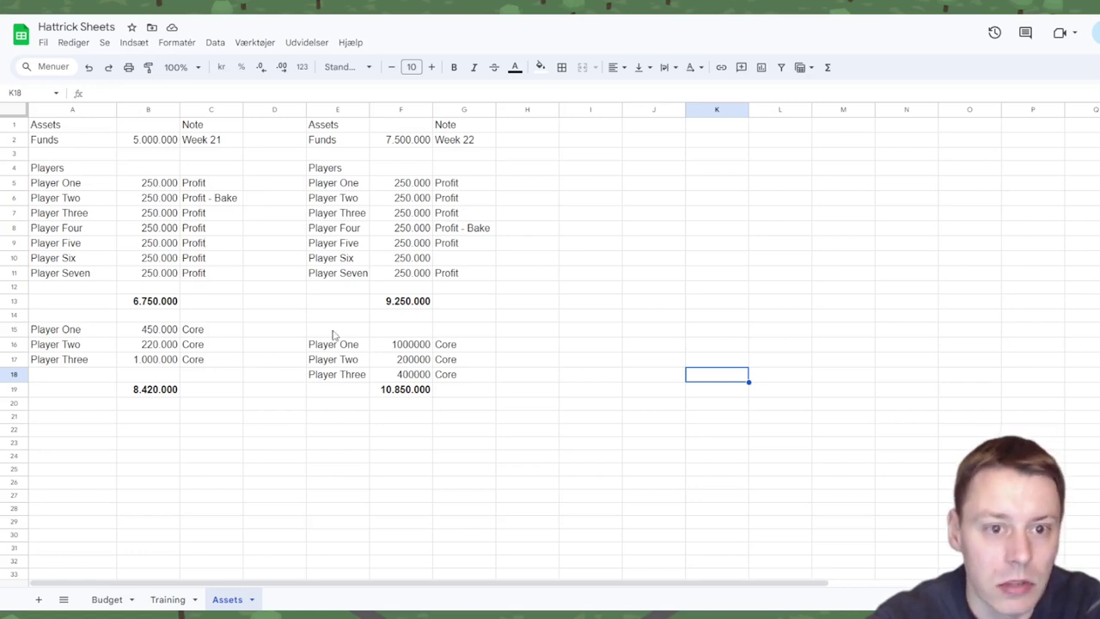
left_click_drag(335, 124, 464, 402)
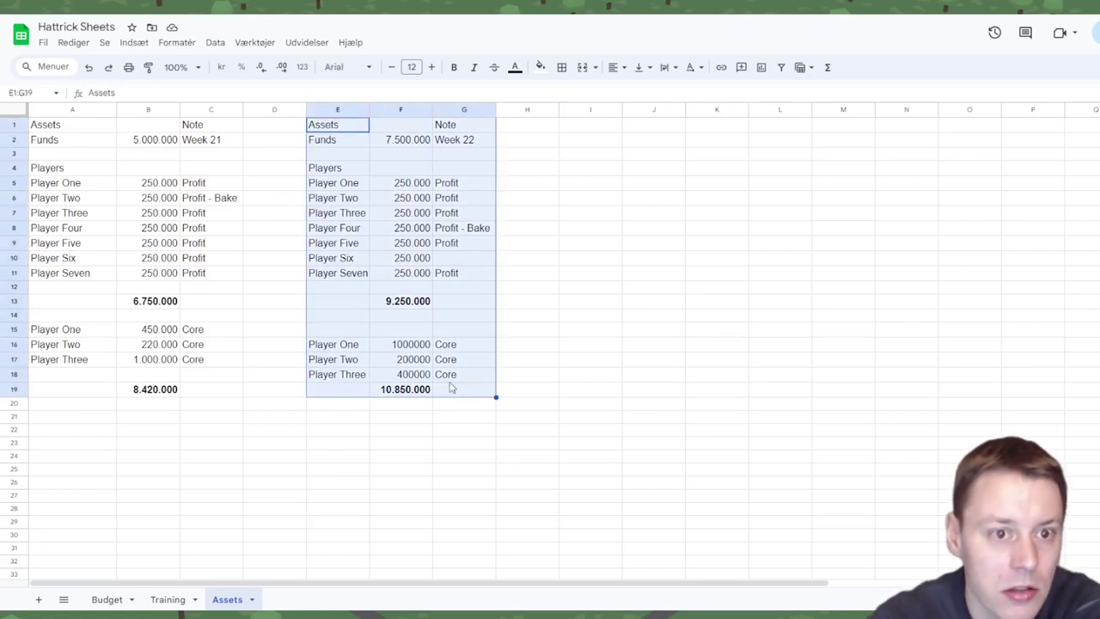
key("Delete")
left_click(284, 416)
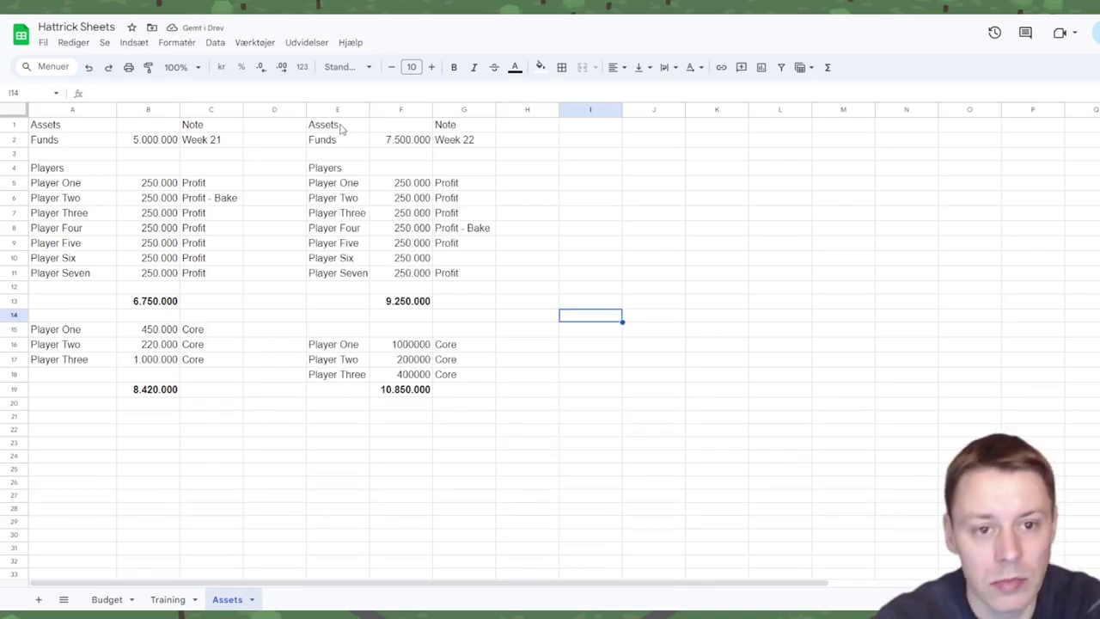
left_click_drag(335, 127, 450, 388)
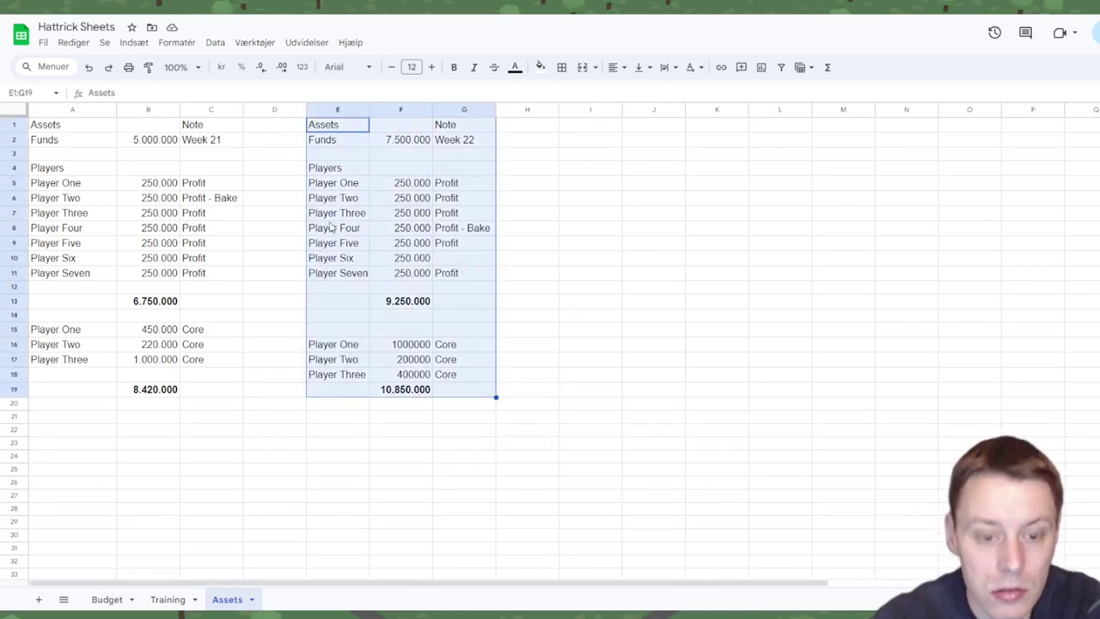
key("ctrl+c")
left_click(604, 129)
key("ctrl+v")
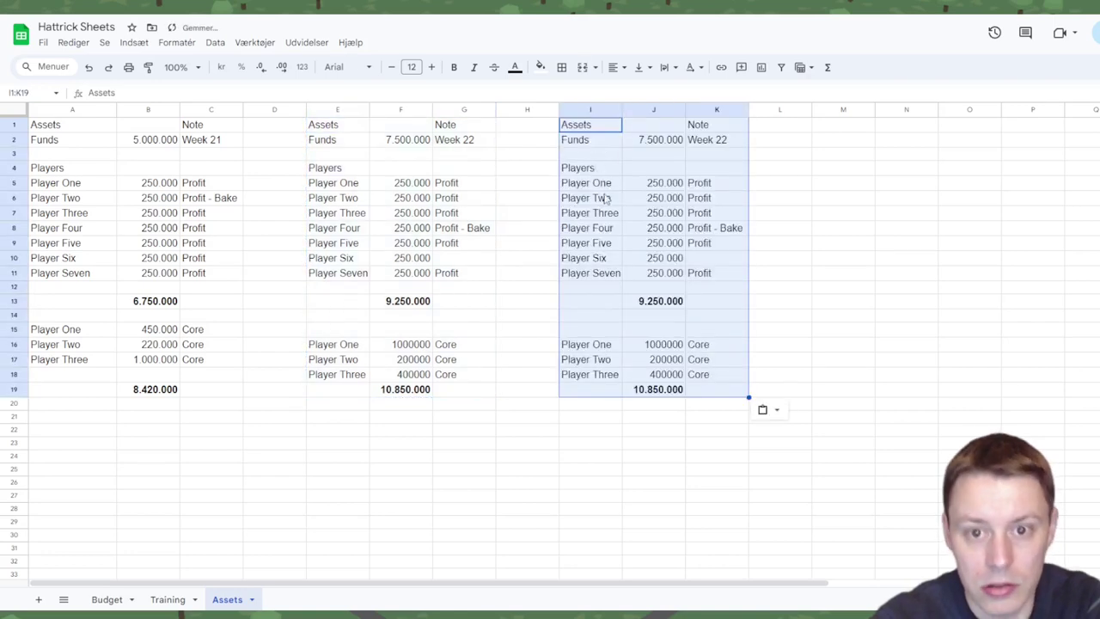
left_click(636, 440)
Change Player One's value in the new table to 255.000.
left_click(654, 182)
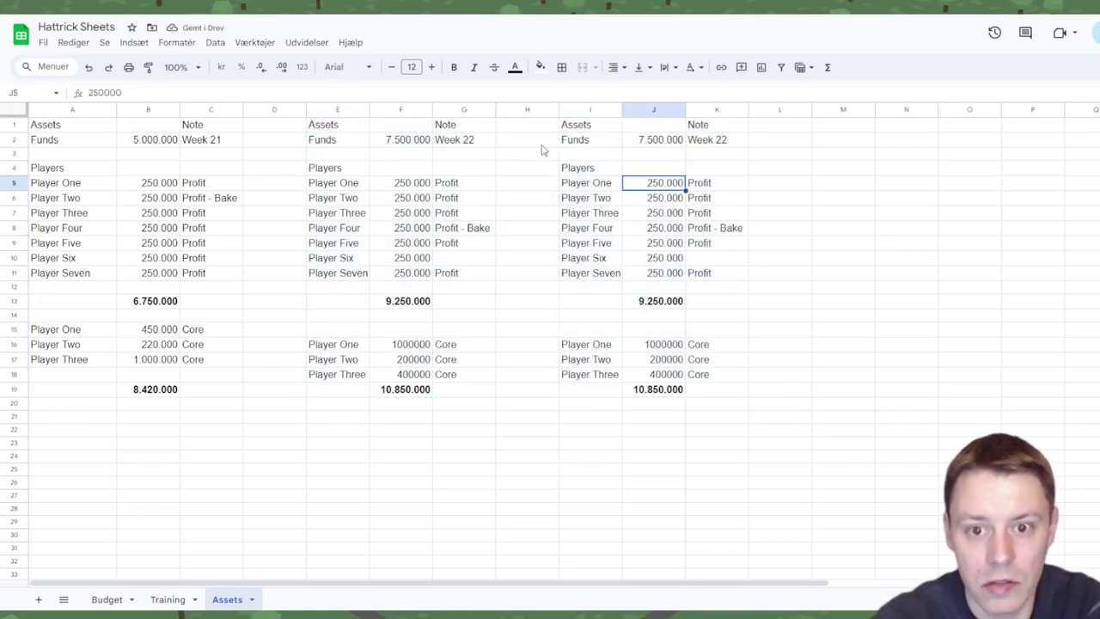
left_click(100, 92)
type("5")
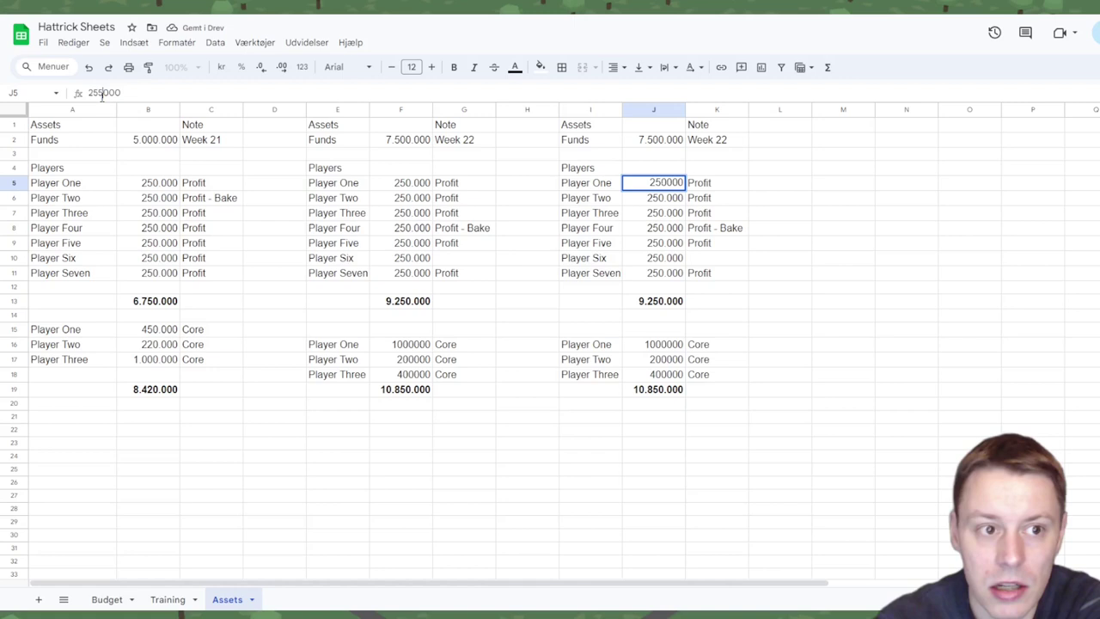
left_click(603, 511)
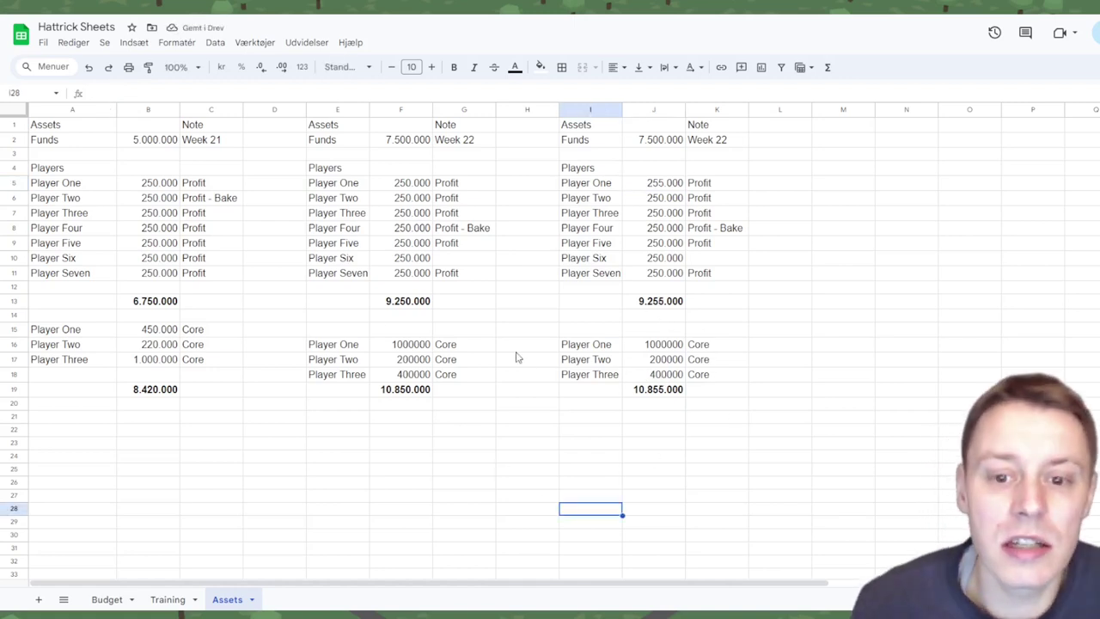
Duplicate the Player Seven row into row 12 and rename it Player Eight.
left_click(333, 286)
left_click(342, 275)
left_click_drag(342, 274, 439, 277)
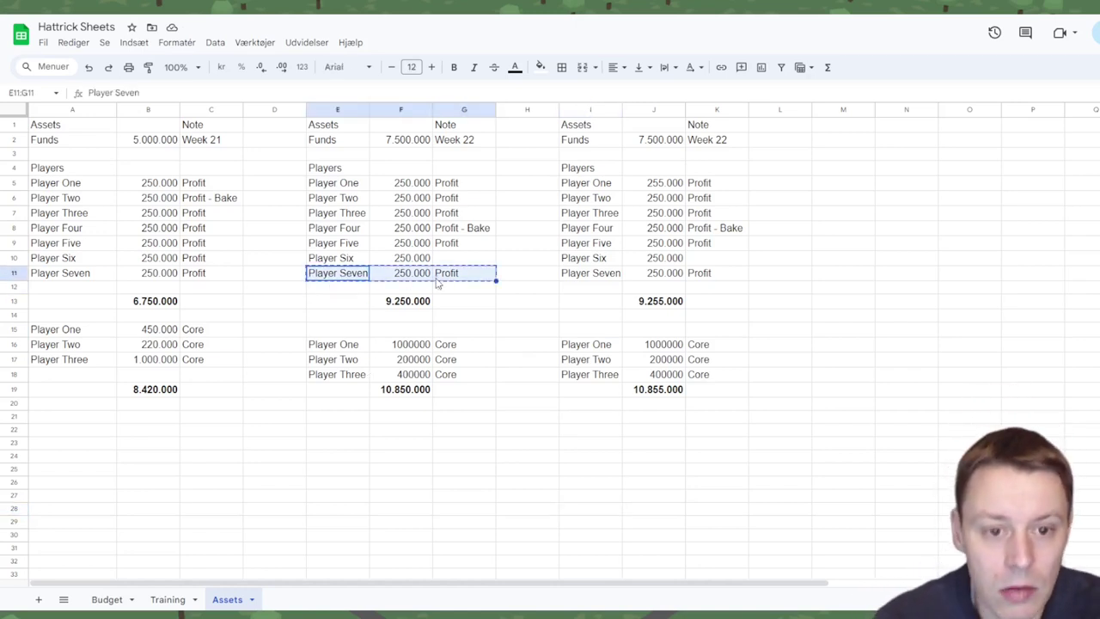
key("ctrl+c")
left_click(339, 293)
key("ctrl+v")
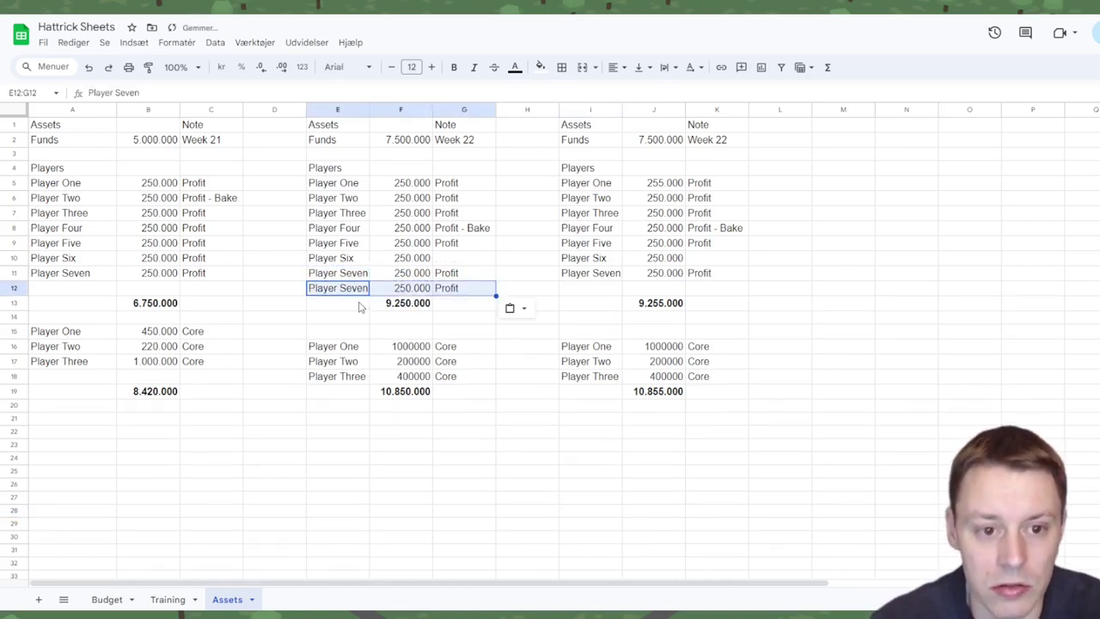
left_click(350, 290)
double_click(135, 93)
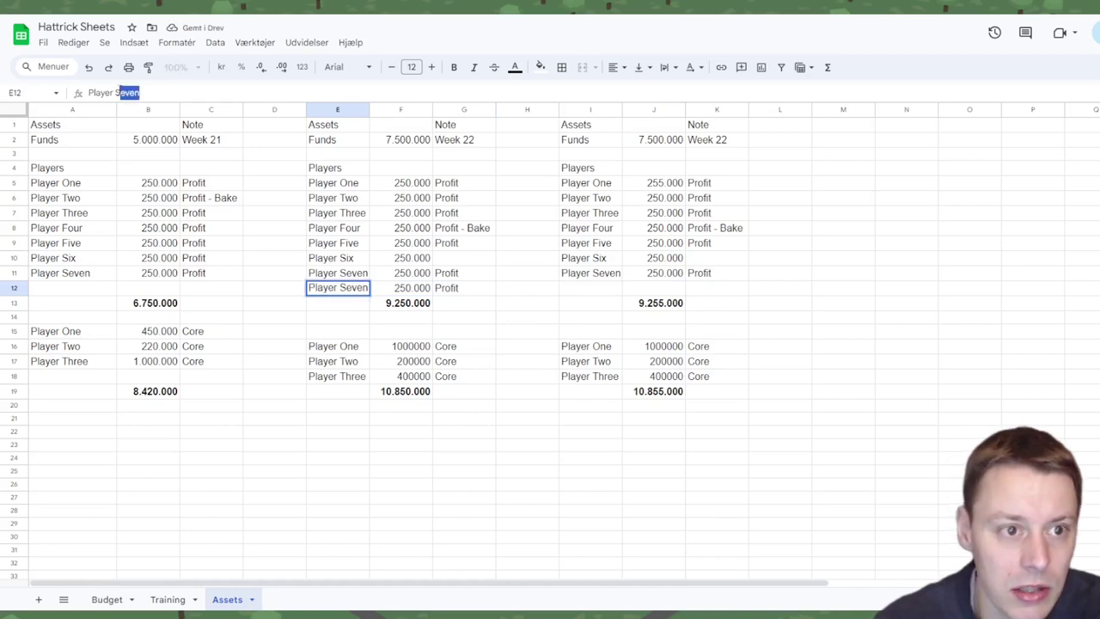
type("Eight")
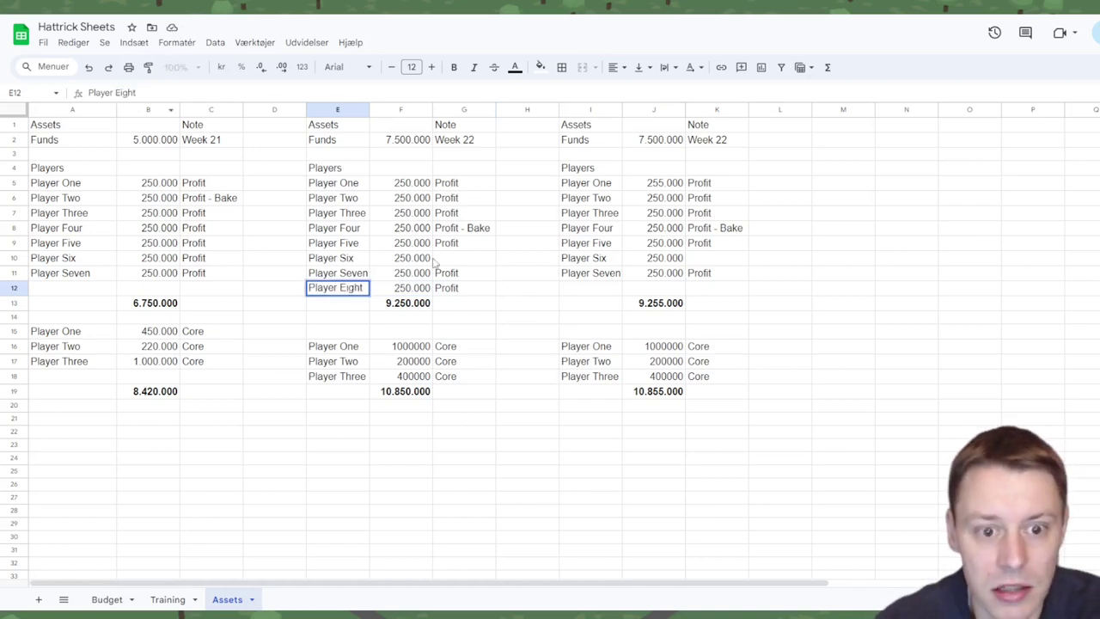
key("Tab")
Extend the F13 player total formula to include F12, giving 9.500.000.
left_click(412, 307)
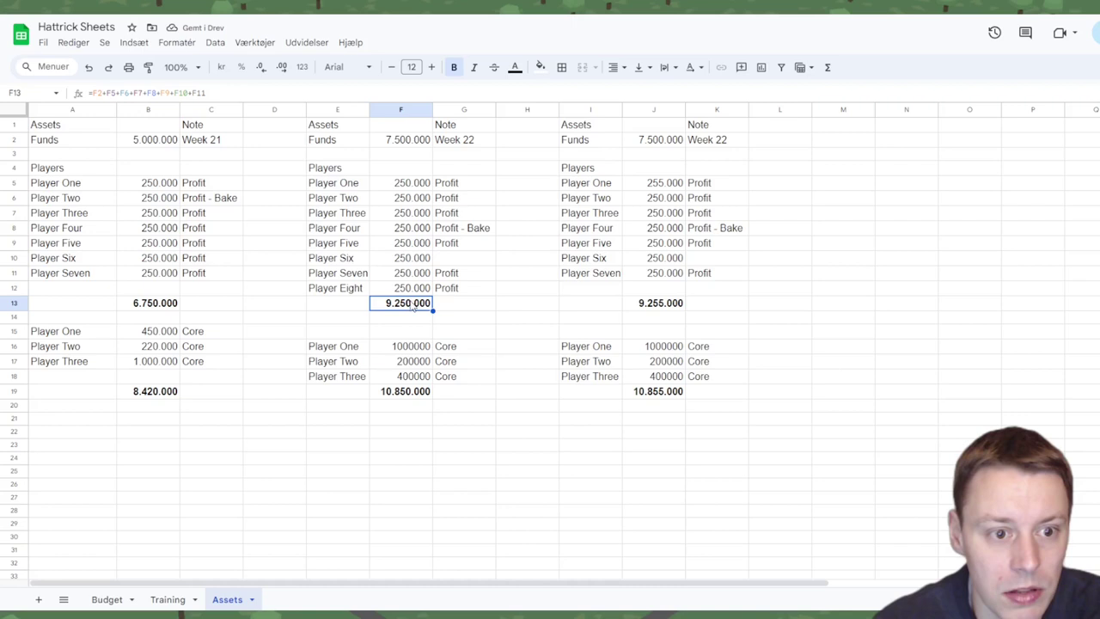
left_click(405, 294)
left_click(409, 302)
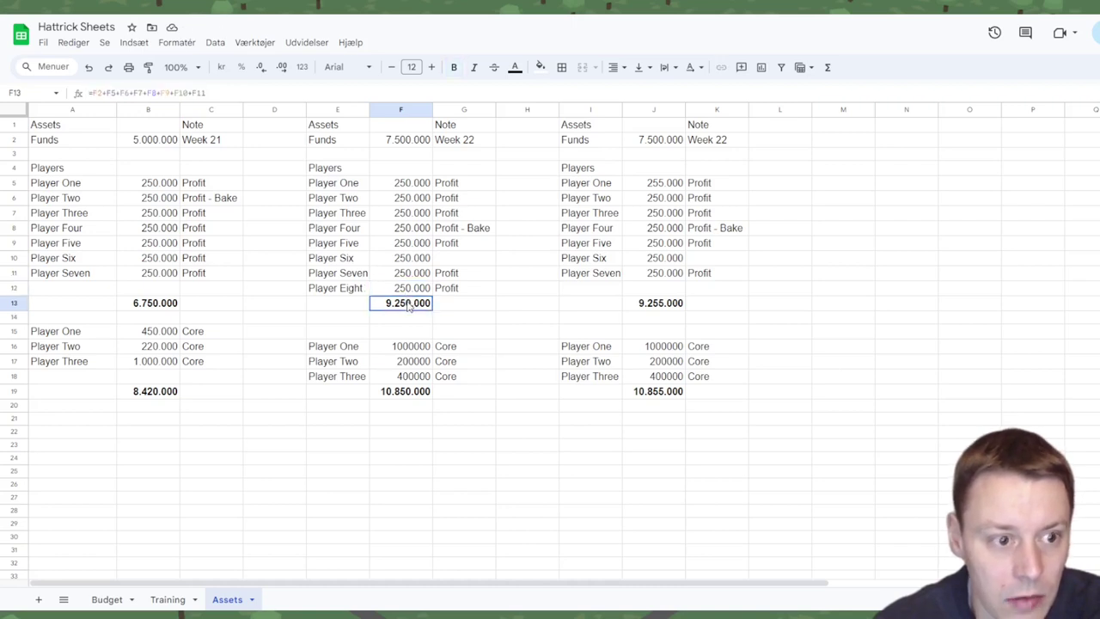
left_click(239, 93)
type("+")
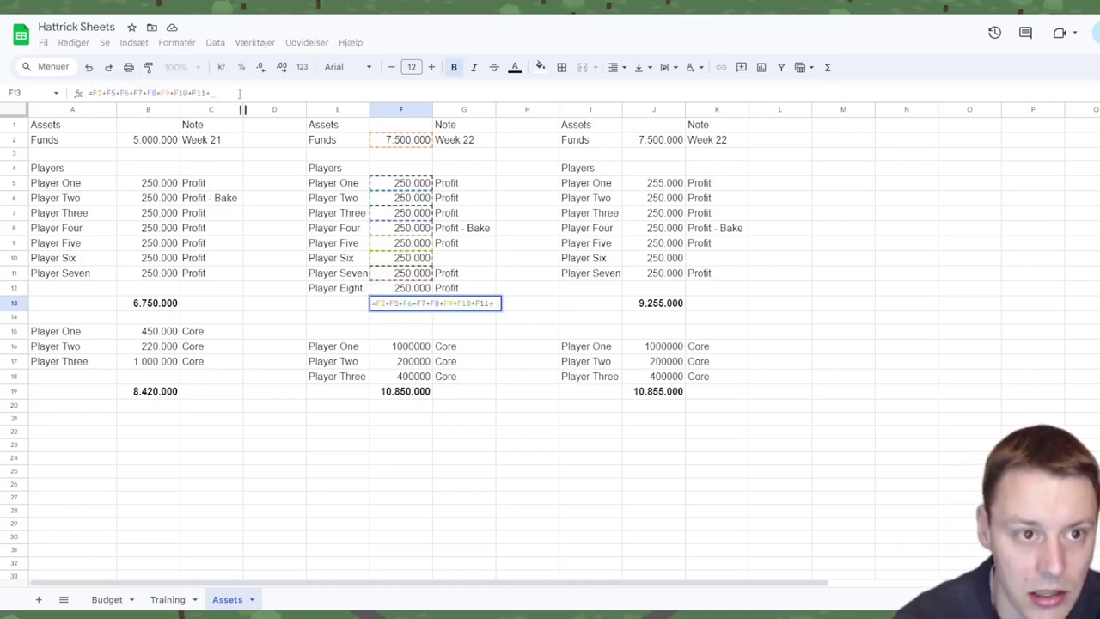
type("F11+F2")
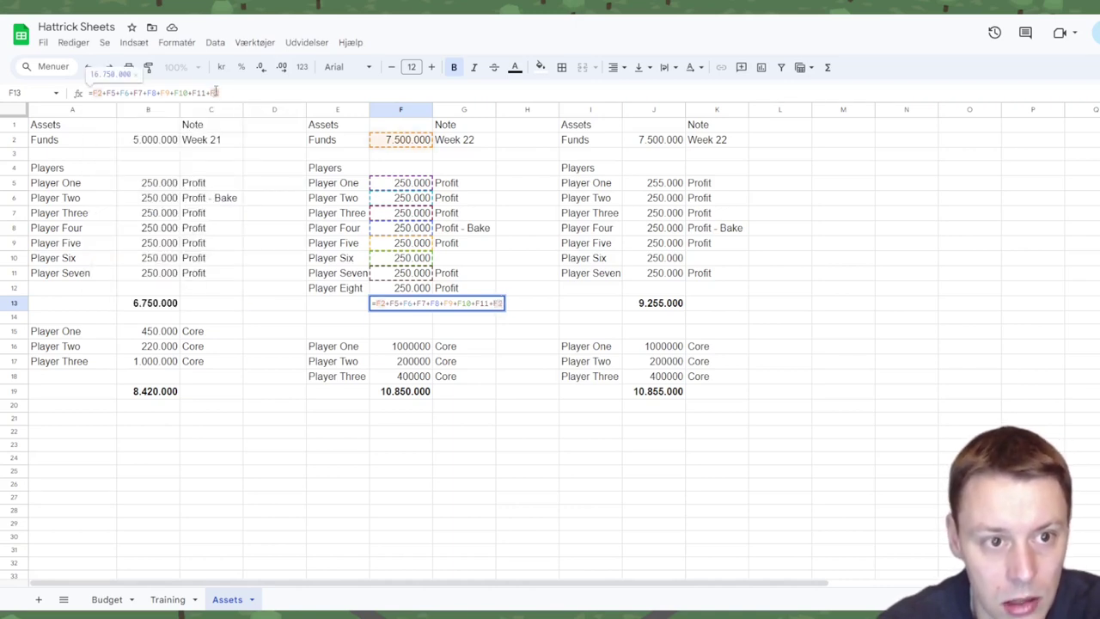
key("Return")
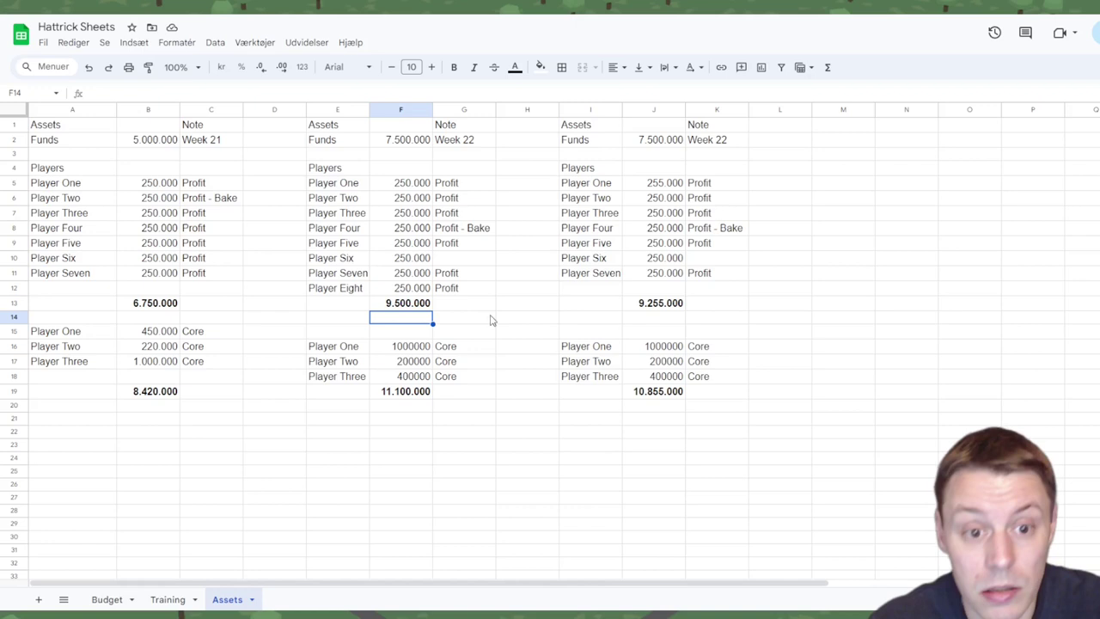
Move the Player Eight and total rows down one row to free row 12.
left_click_drag(352, 291, 451, 294)
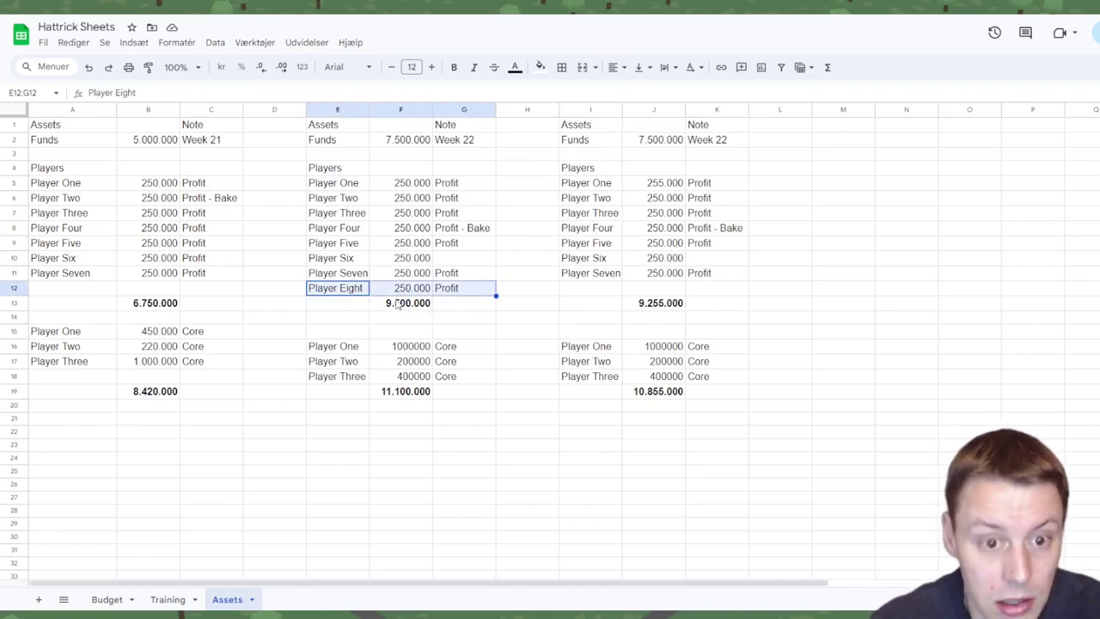
left_click(319, 306)
left_click_drag(333, 291, 460, 315)
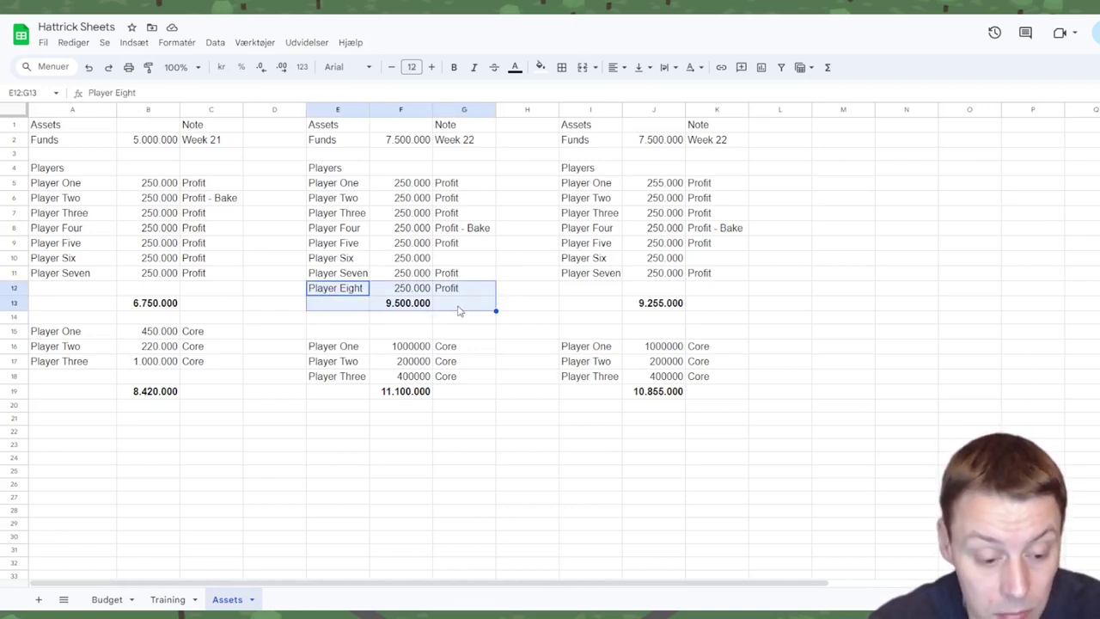
key("ctrl+c")
left_click(341, 307)
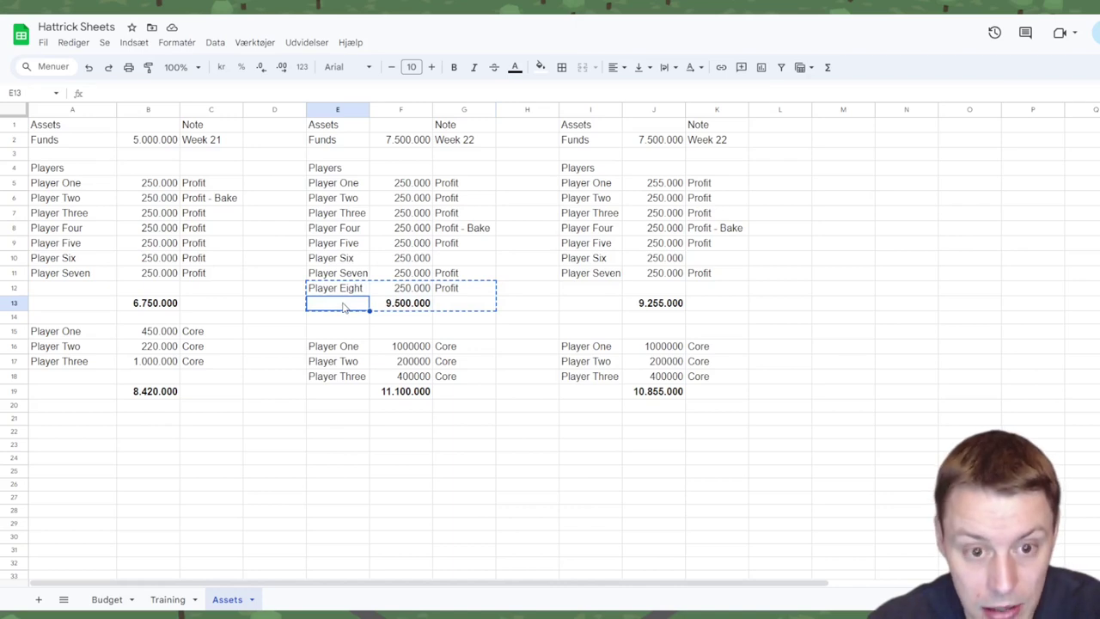
key("ctrl+v")
key("Up")
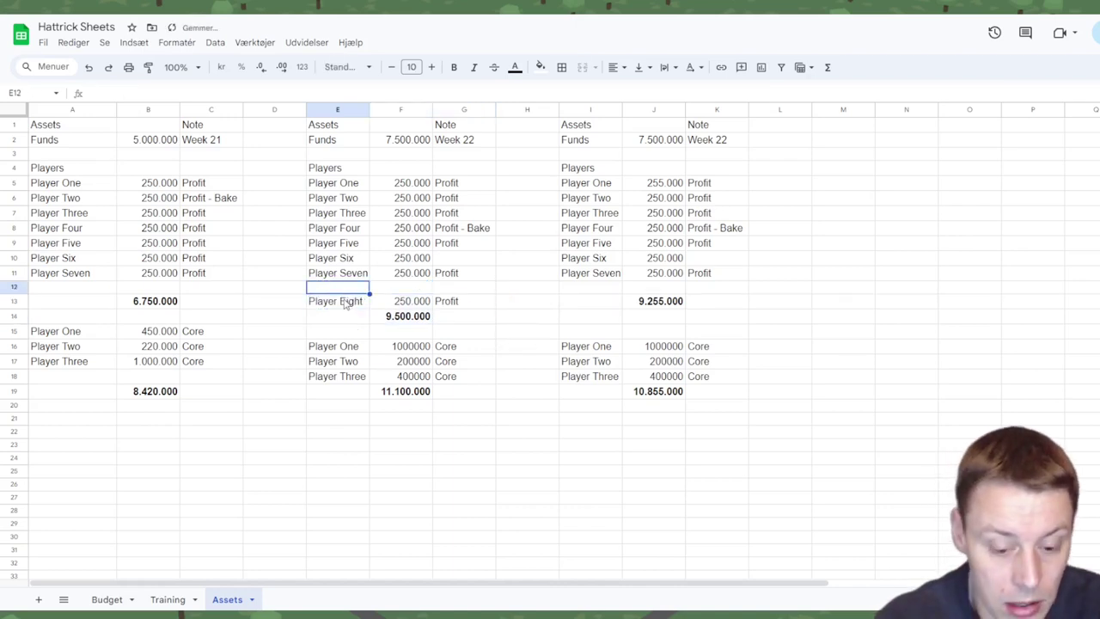
type("Pl")
key("Return")
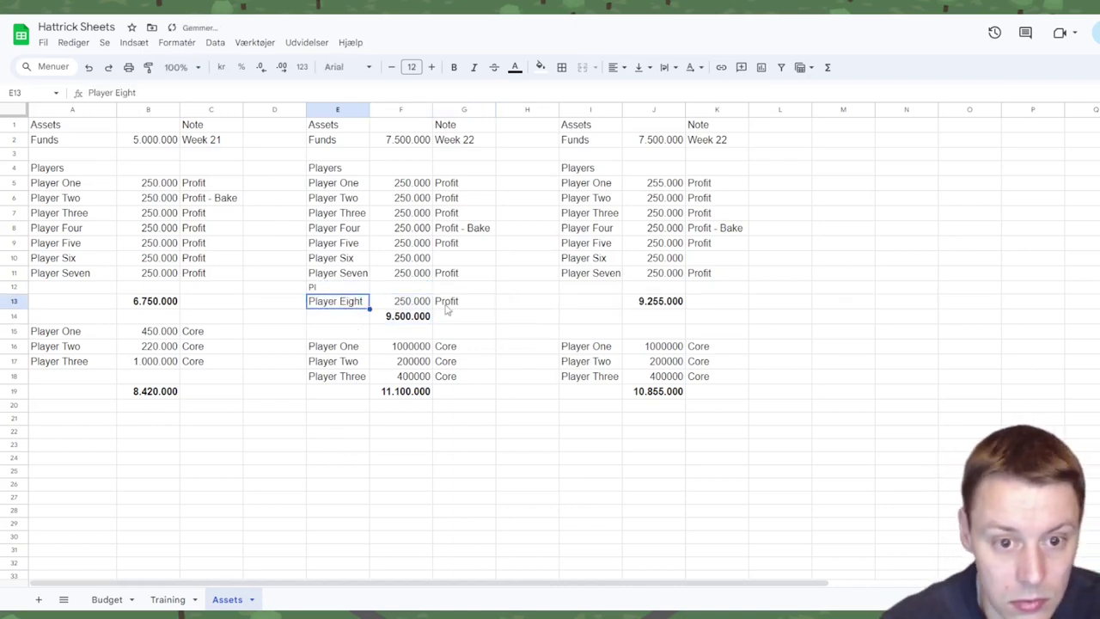
Copy the Player Eight row into row 12 and rename the row-13 copy to Player Nine.
left_click(446, 310, "shift")
key("ctrl+c")
left_click(361, 289)
key("ctrl+v")
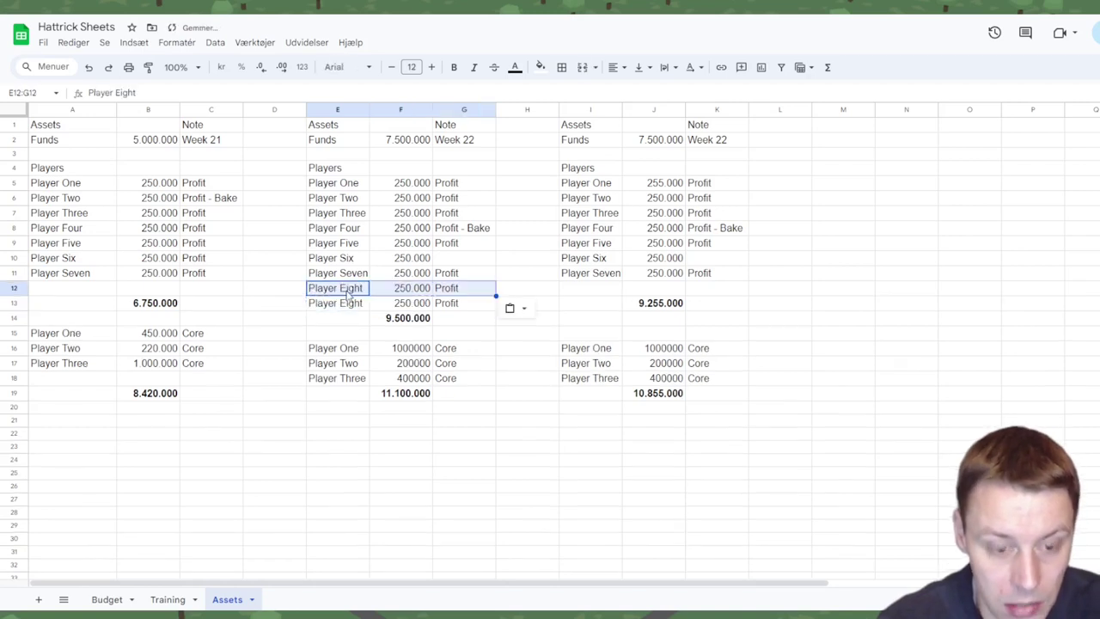
left_click(351, 302)
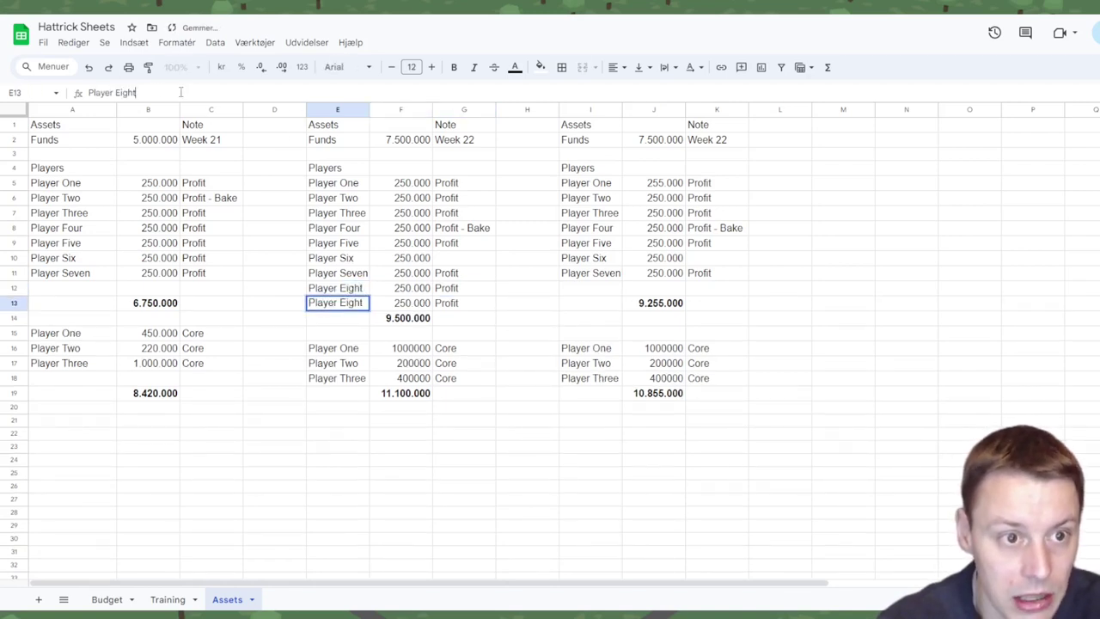
key("shift+Left")
key("shift+Left")
key("shift+Left")
key("shift+Left")
key("shift+Left")
type("Nine")
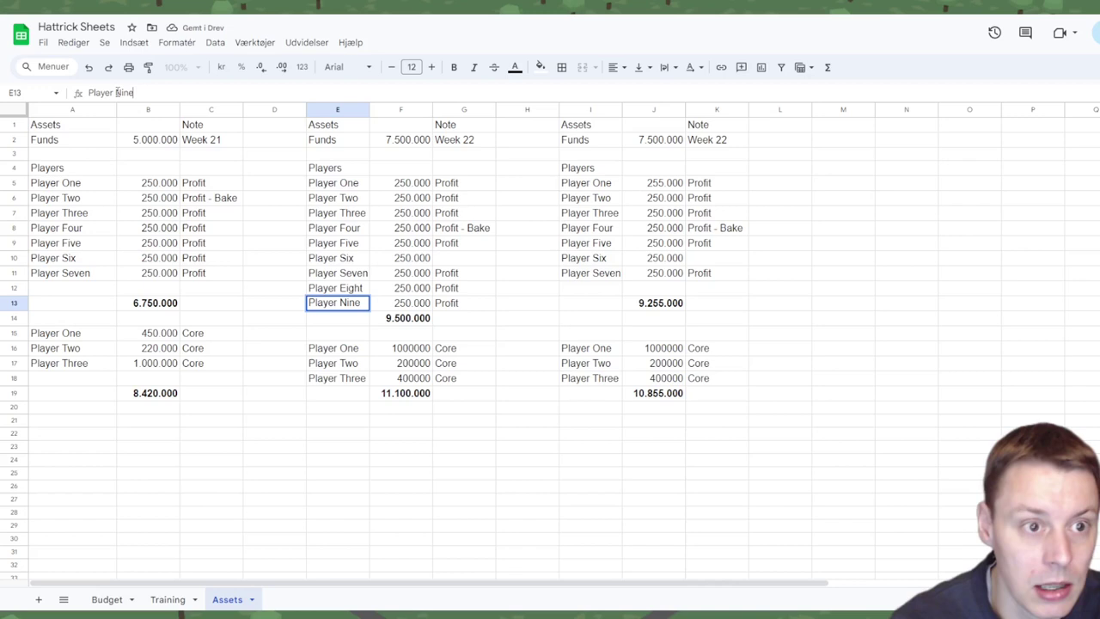
left_click(401, 318)
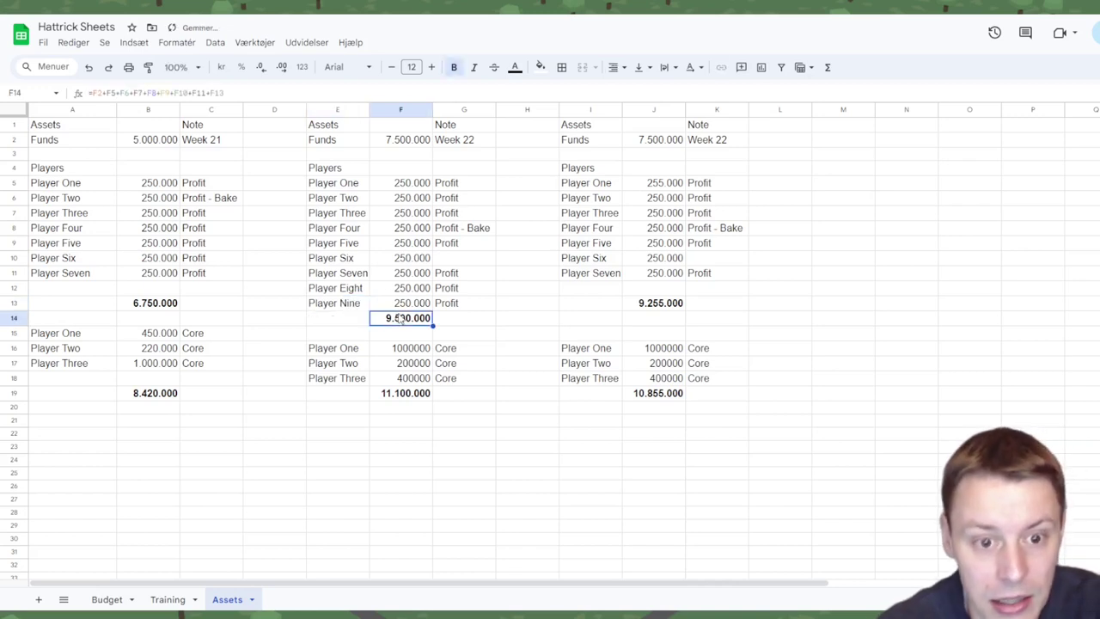
Add F12 to the F14 player total formula, giving 9.750.000.
left_click(212, 93)
type("F")
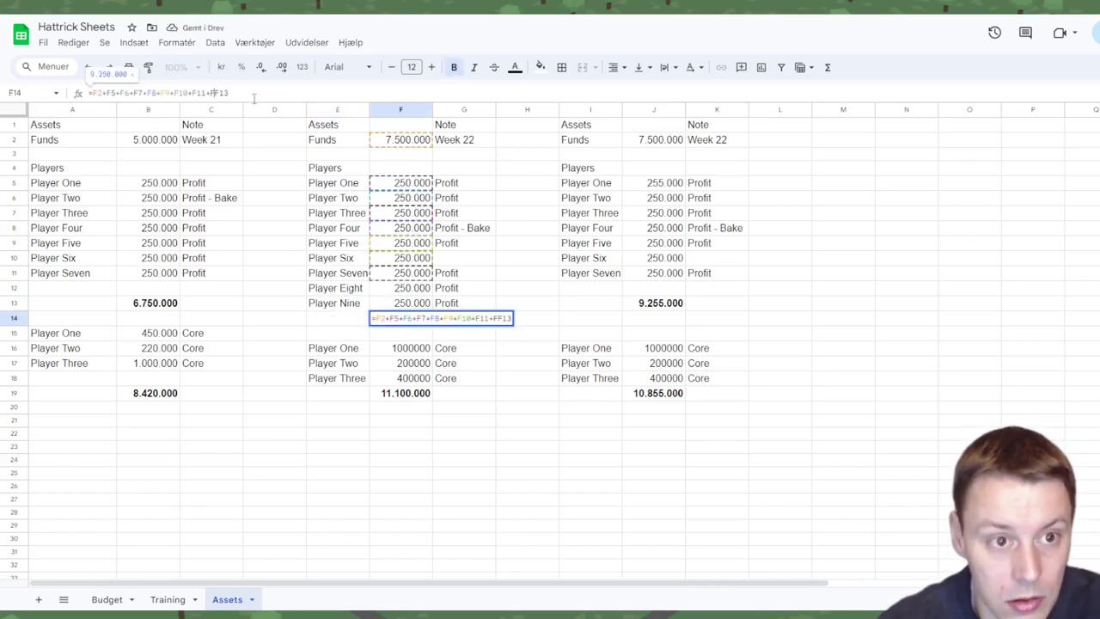
type("12")
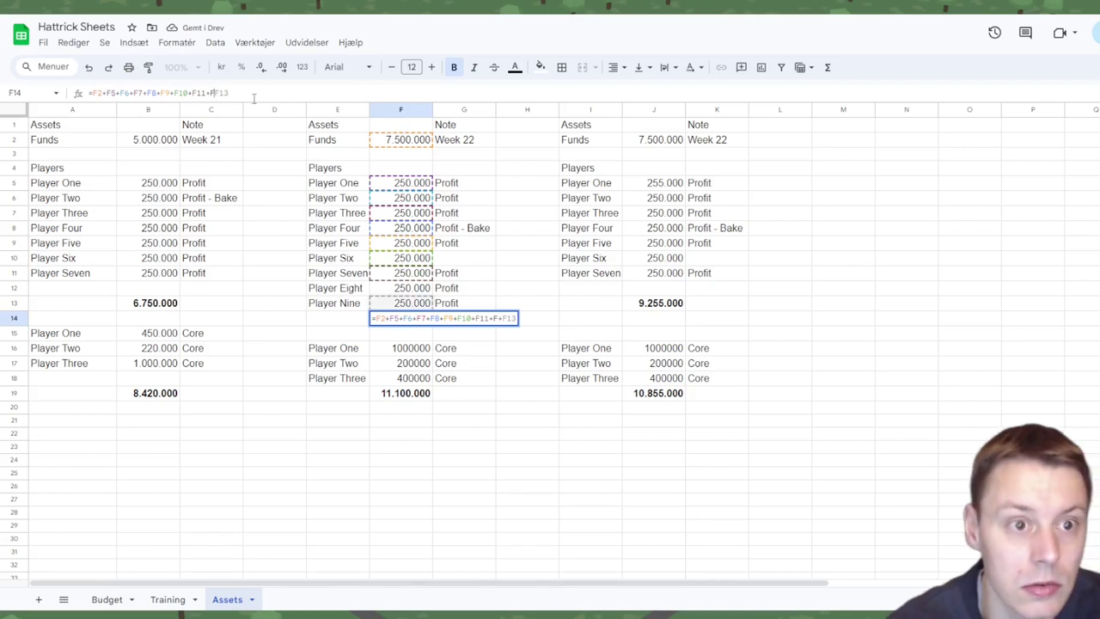
type("+")
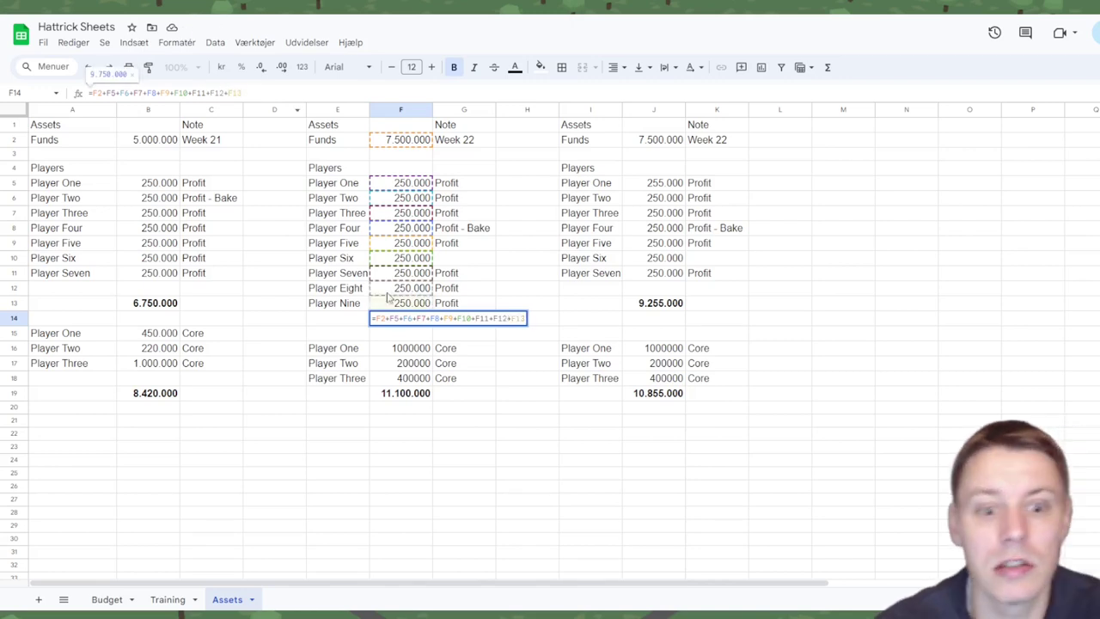
left_click(453, 448)
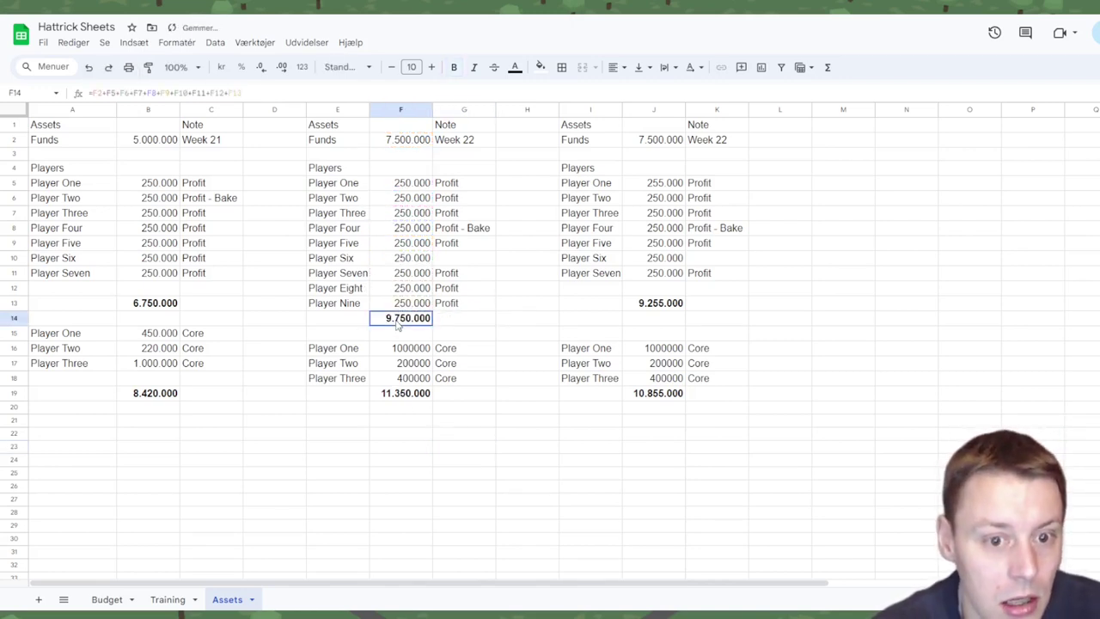
left_click(399, 324)
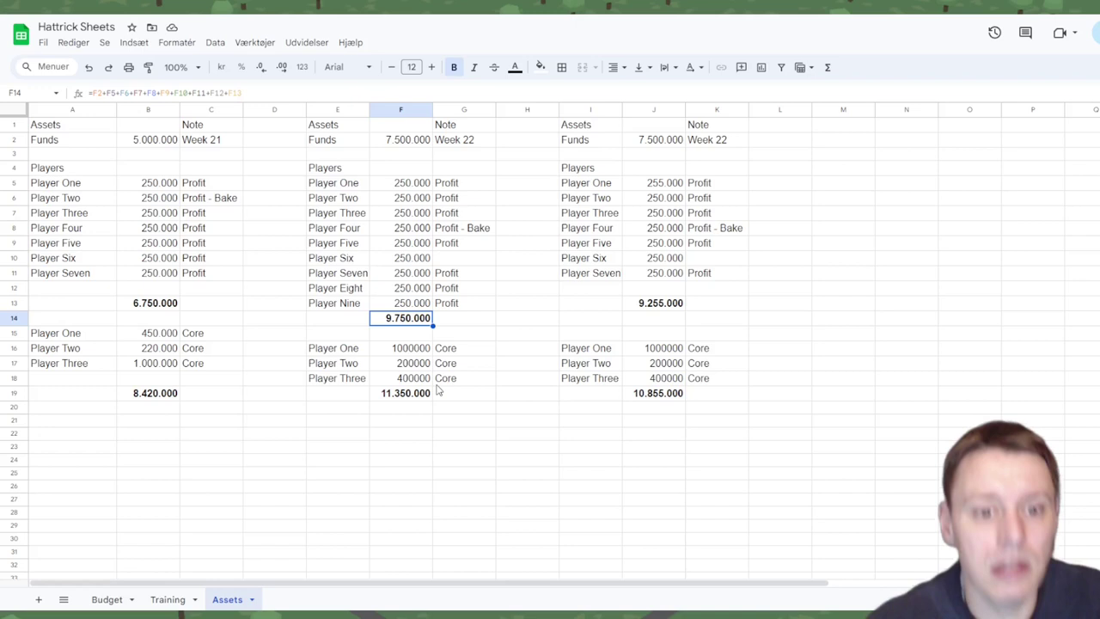
left_click(400, 460)
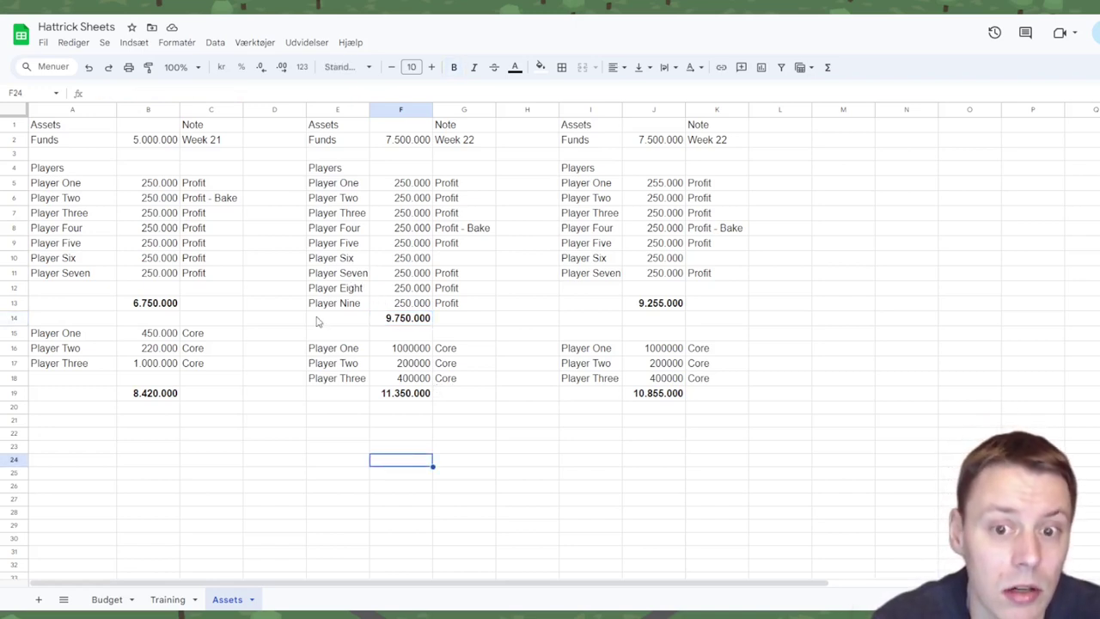